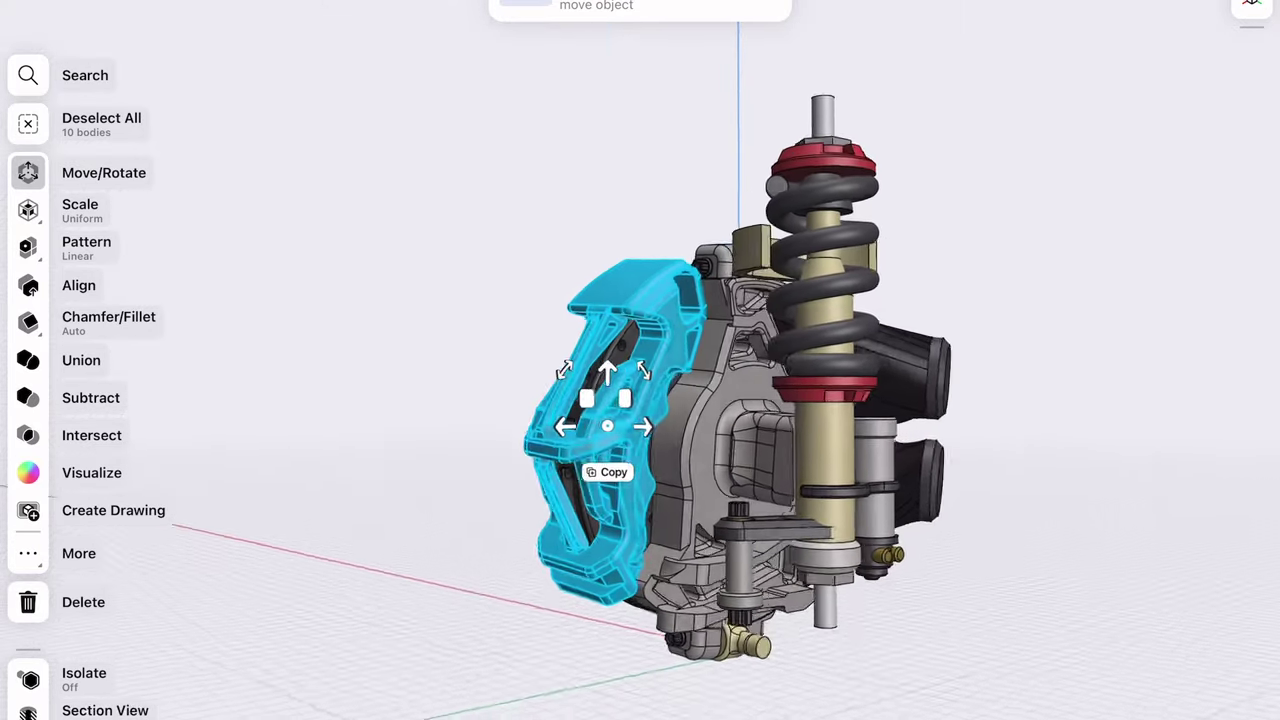
Step: Slide the caliper about 12 mm and the drilled brake disc about 14 mm out from the hub
drag(533, 428, 259, 432)
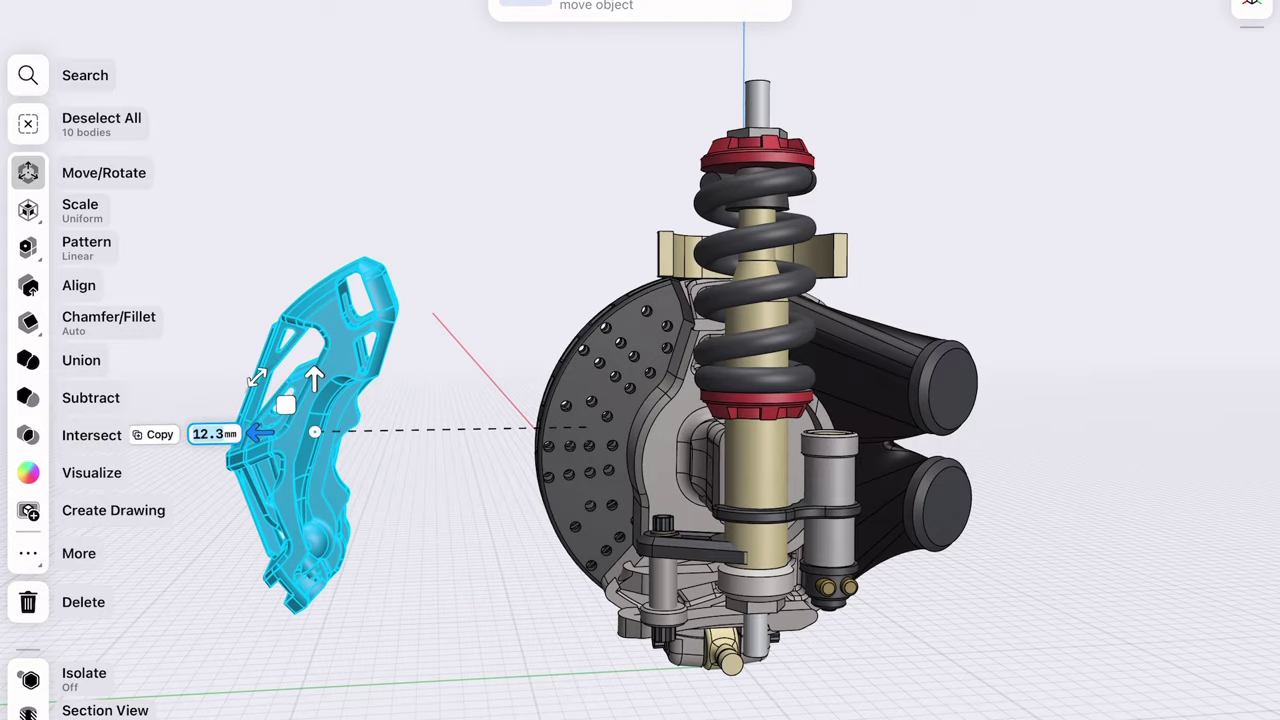
key(Escape)
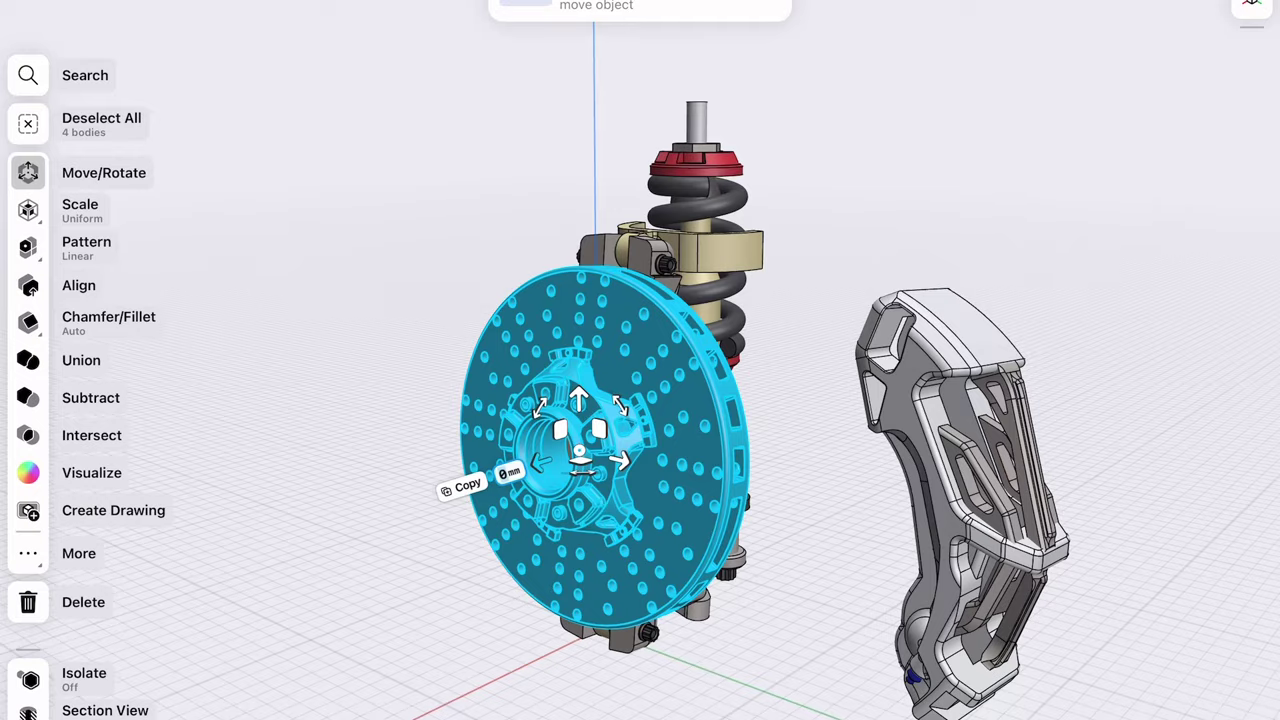
drag(540, 462, 215, 525)
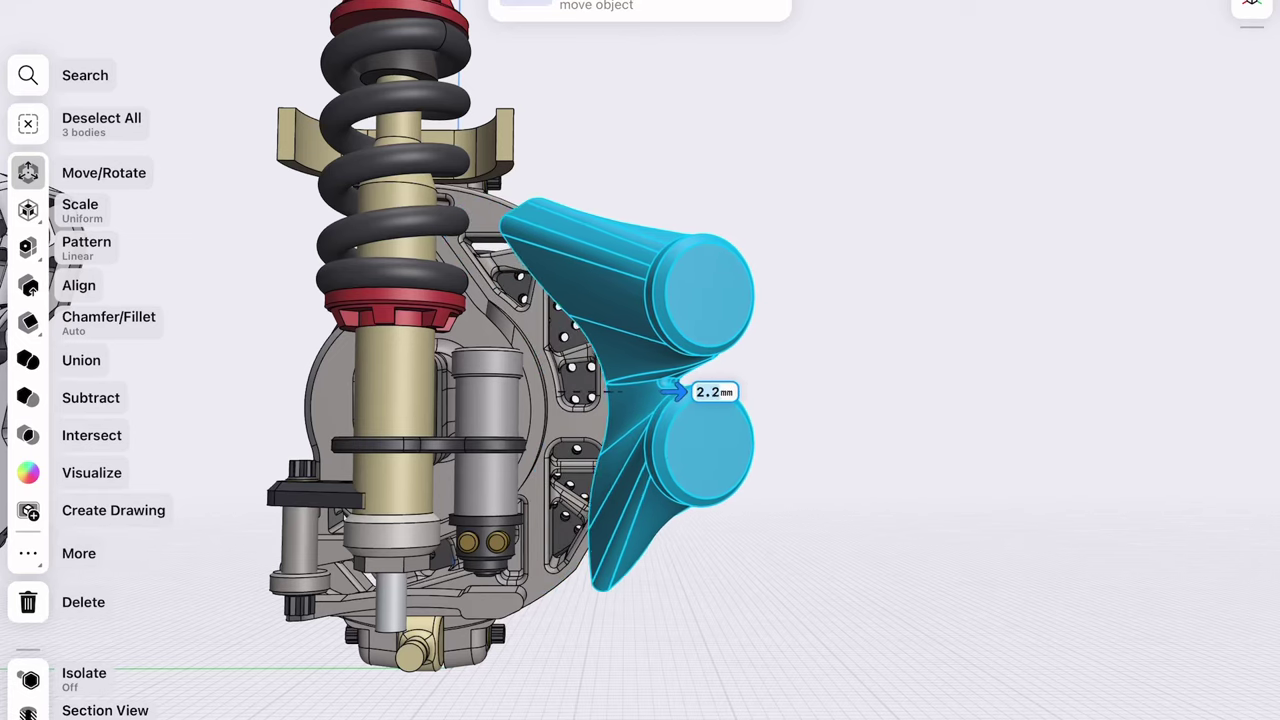
drag(673, 391, 1020, 391)
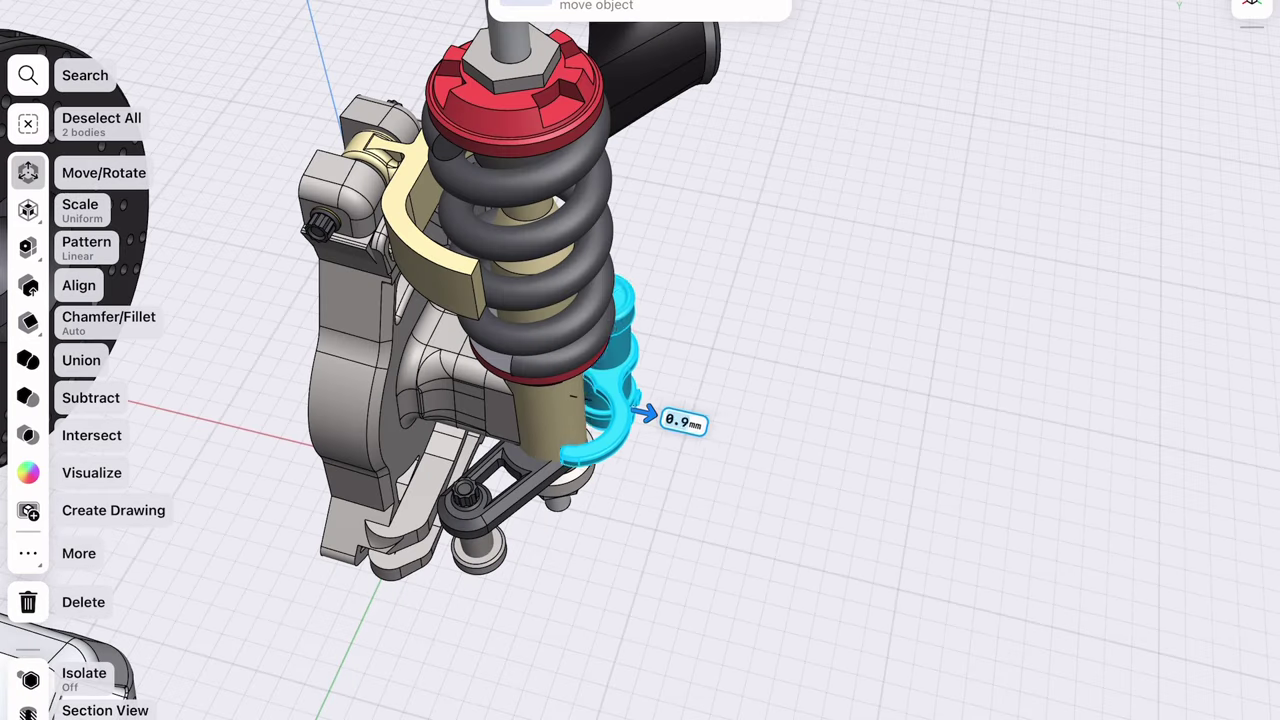
Step: Move the spring-wrapped coilover fitting about 13 mm out and two small bracket pieces about 34 mm away
drag(735, 435, 989, 491)
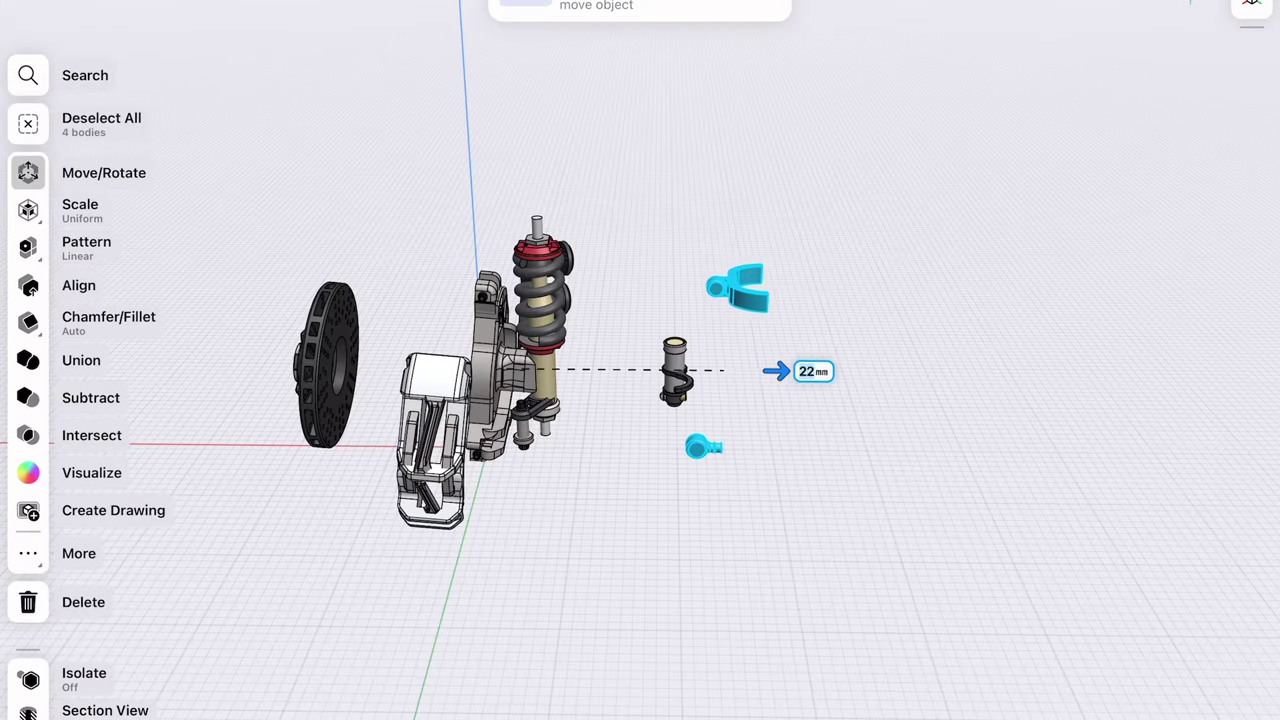
drag(776, 371, 895, 372)
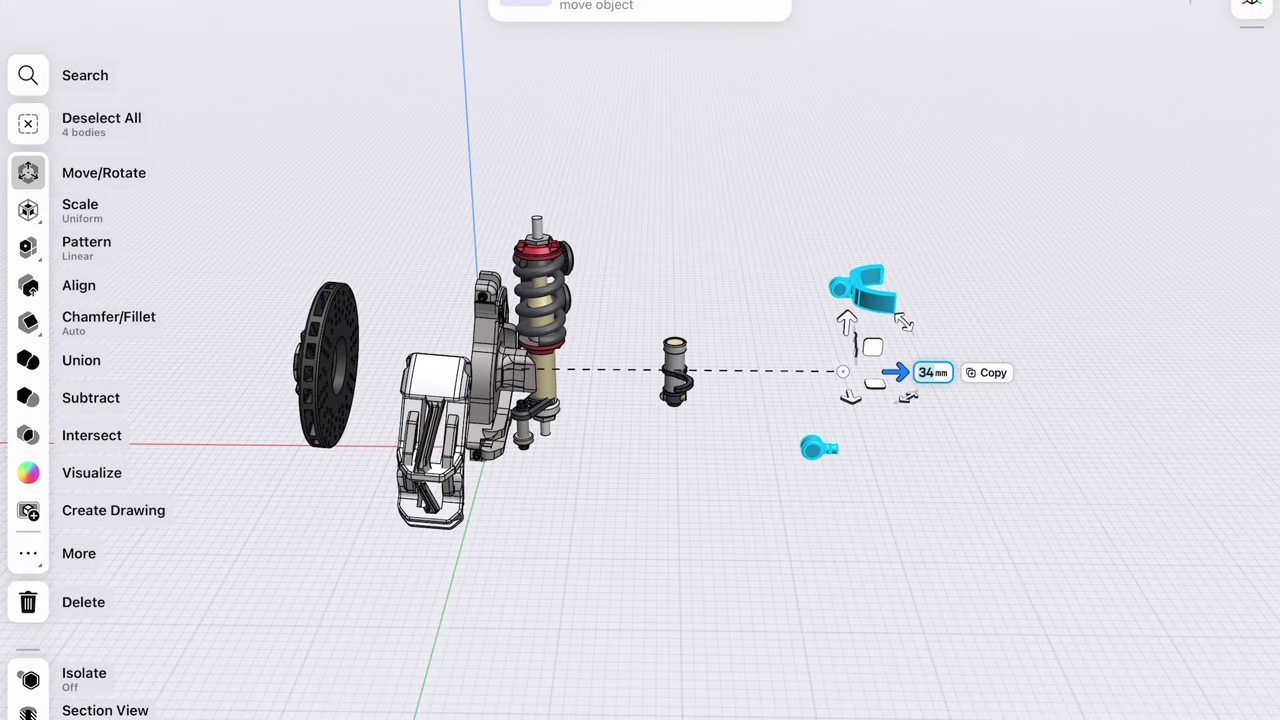